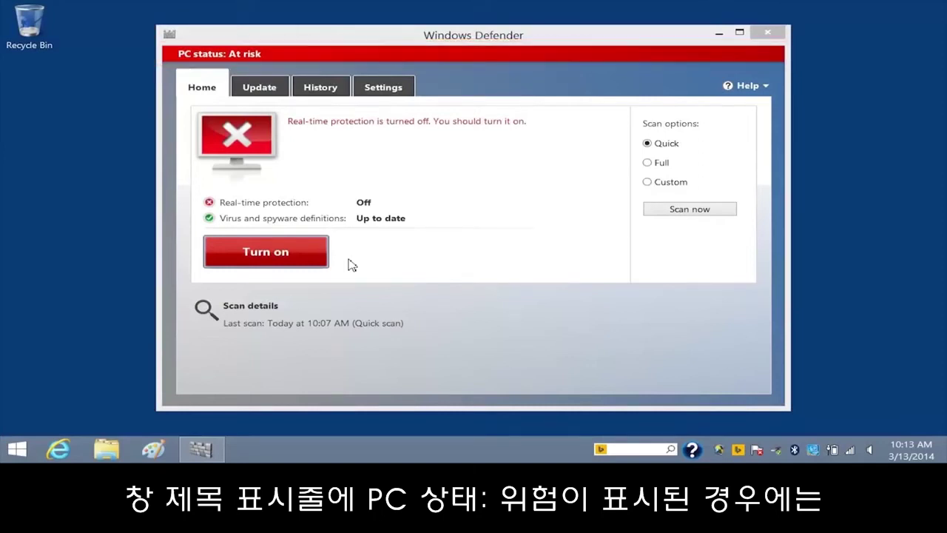
- Turn on real-time protection and run a quick scan of the PC
click(301, 248)
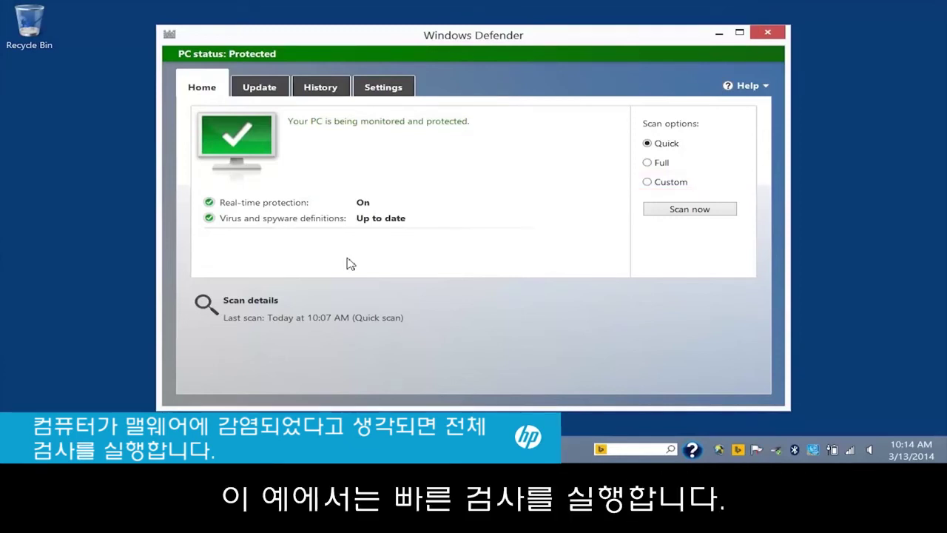
click(678, 211)
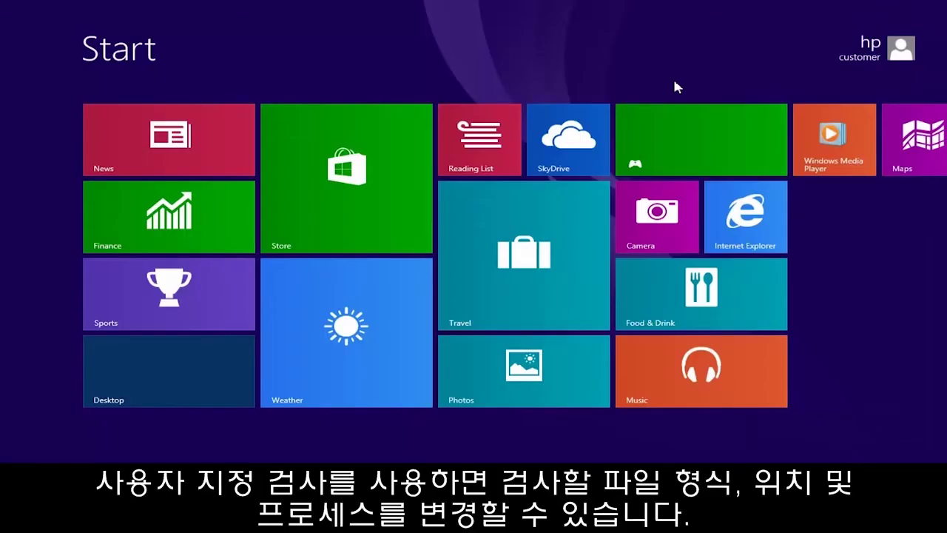
- Find and open Windows Defender, enable scanning of archive files and removable drives in the advanced settings, and save the changes
text(defender)
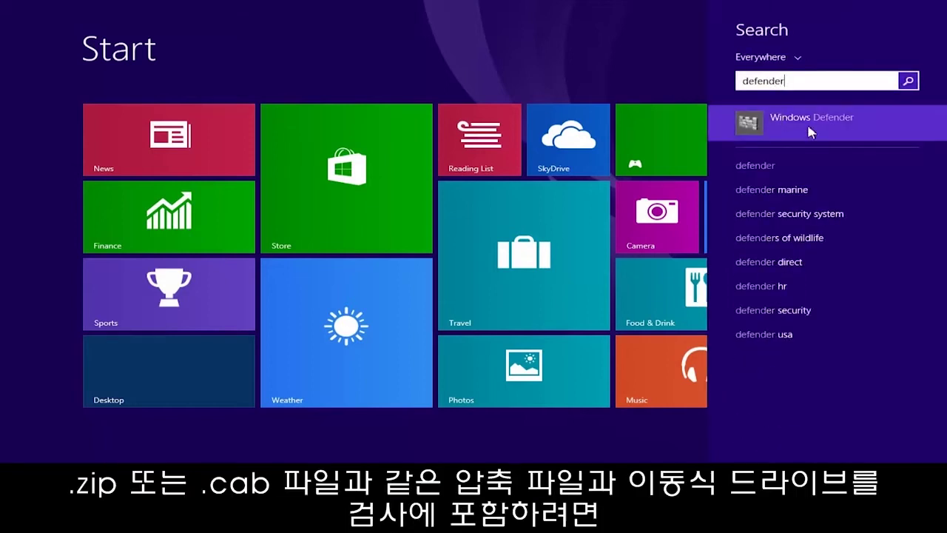
key(Return)
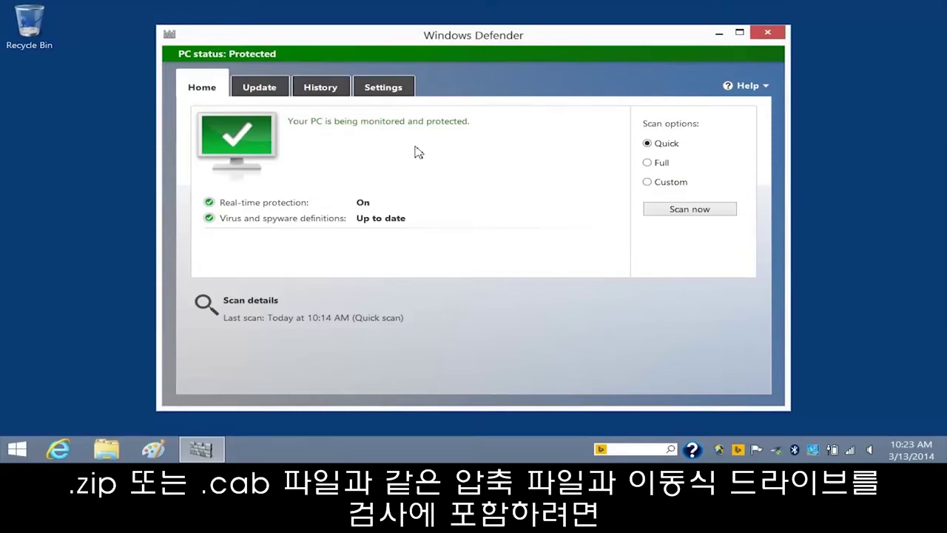
click(385, 88)
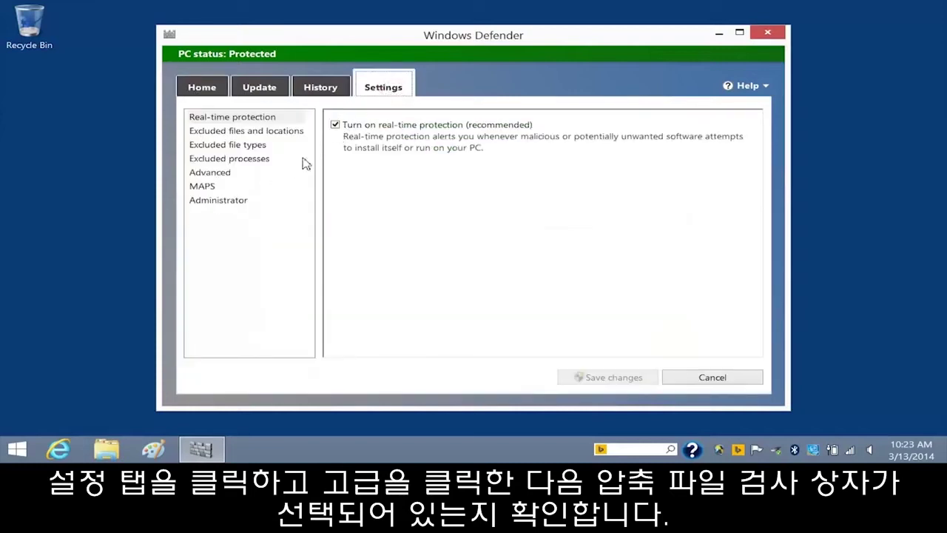
click(284, 174)
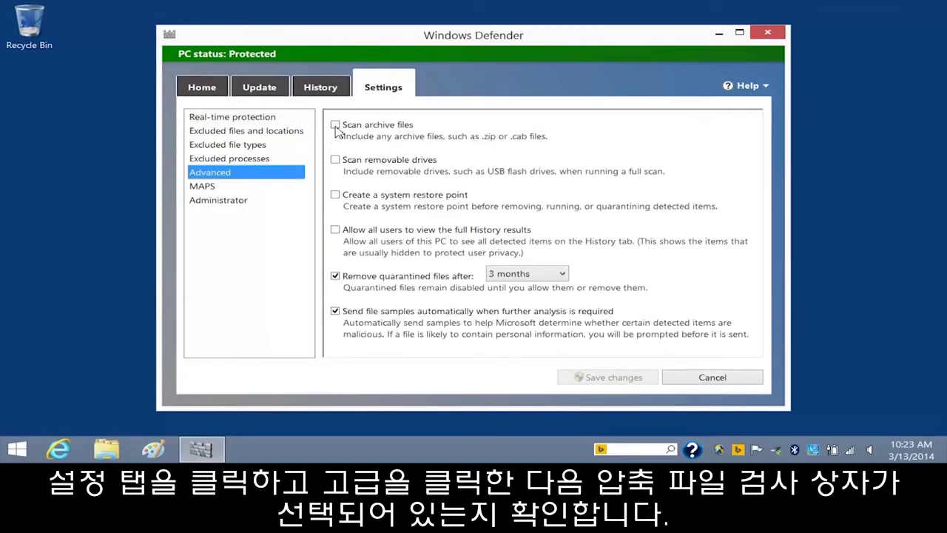
click(336, 126)
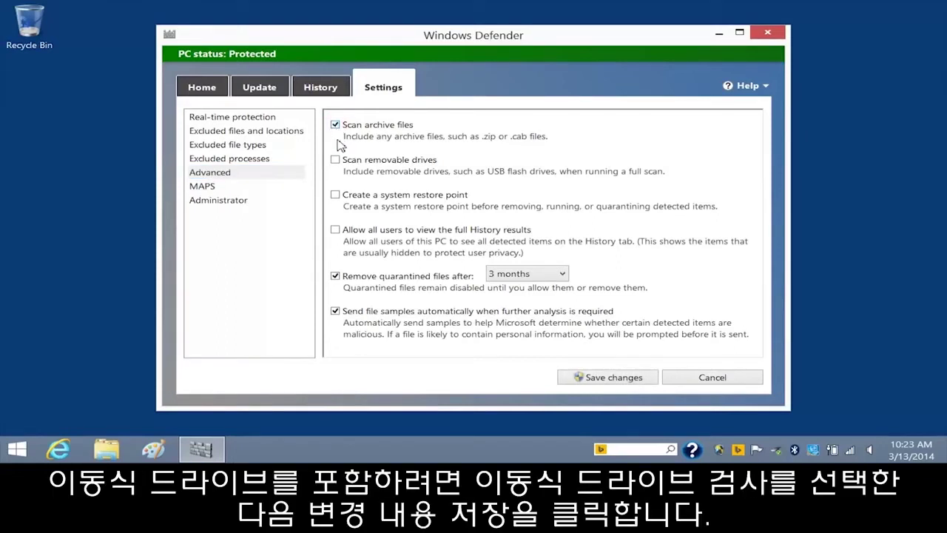
click(335, 160)
click(612, 384)
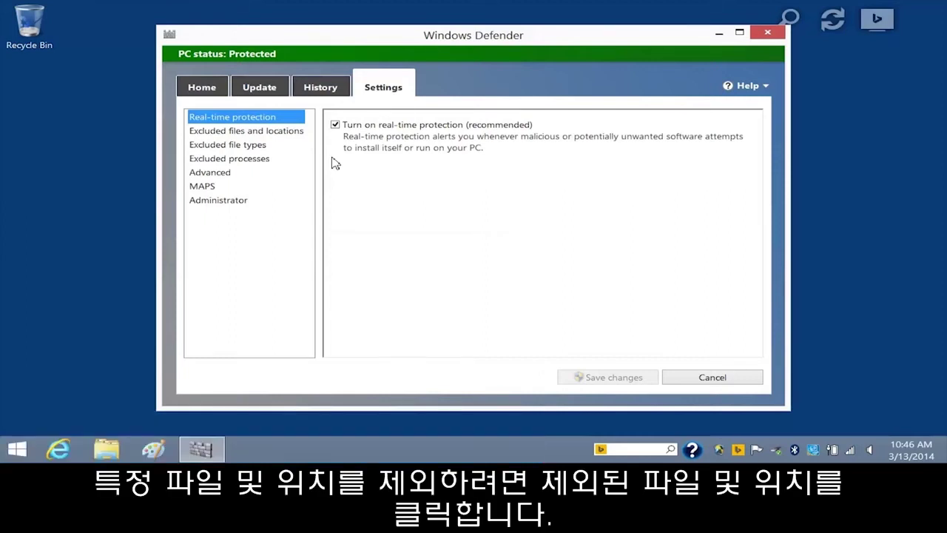
- Exclude the folder C:\Users\HP Customer\Saved Games from scans and save the changes
click(294, 136)
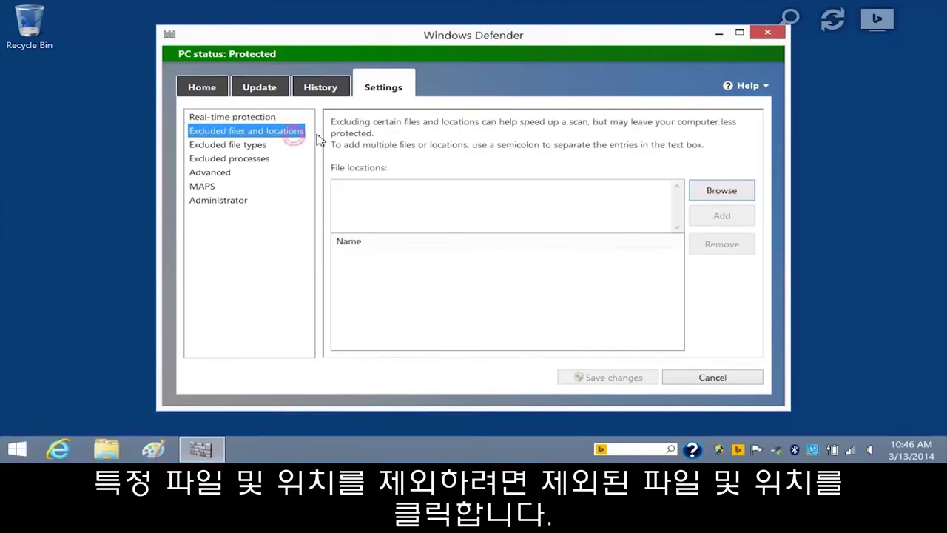
click(722, 191)
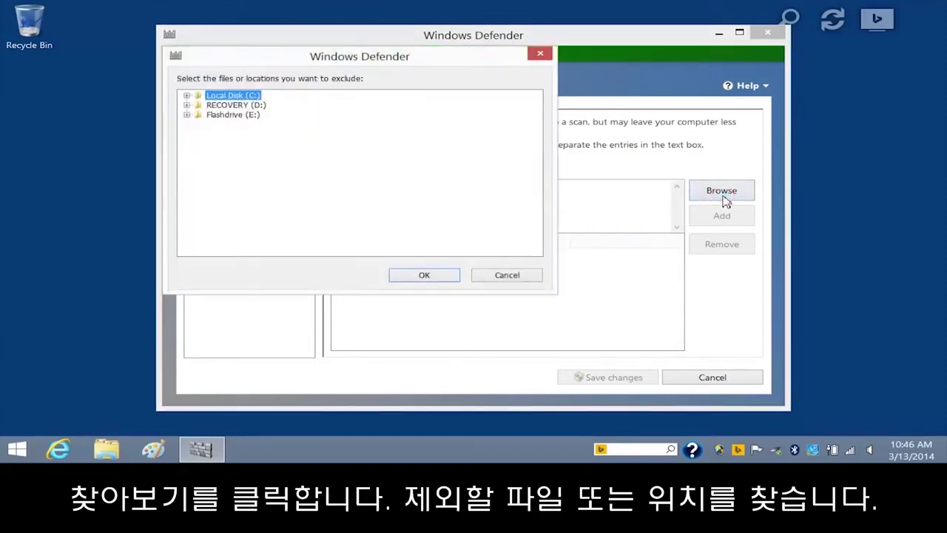
click(187, 95)
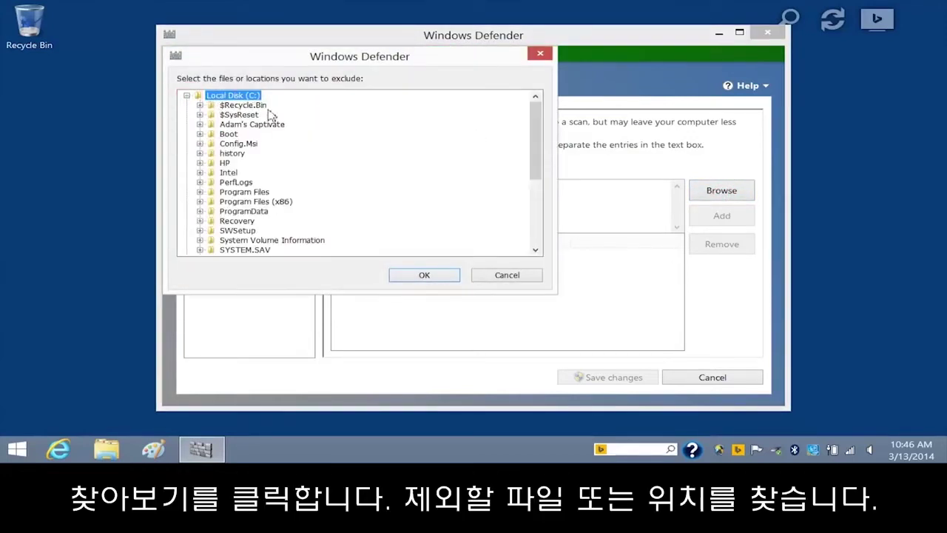
drag(535, 111, 522, 213)
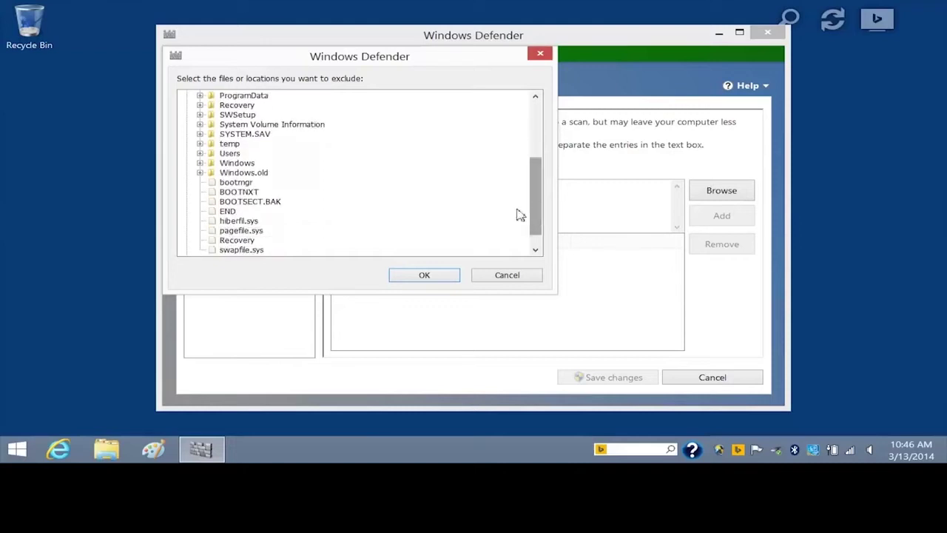
click(199, 154)
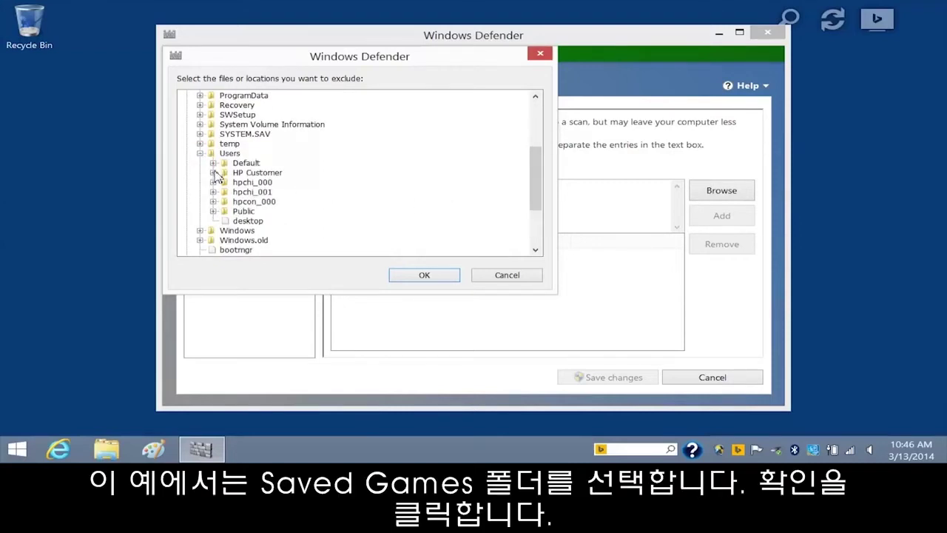
click(213, 172)
click(271, 201)
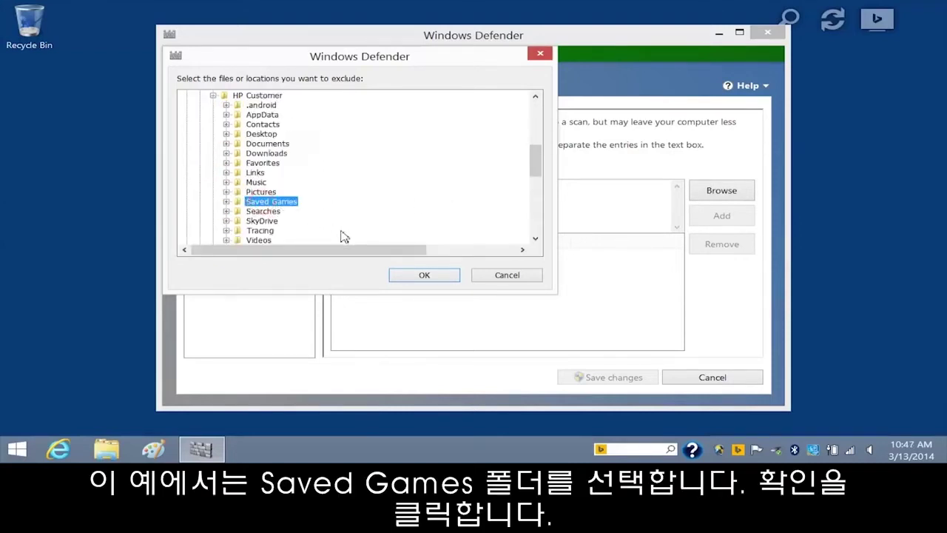
click(424, 275)
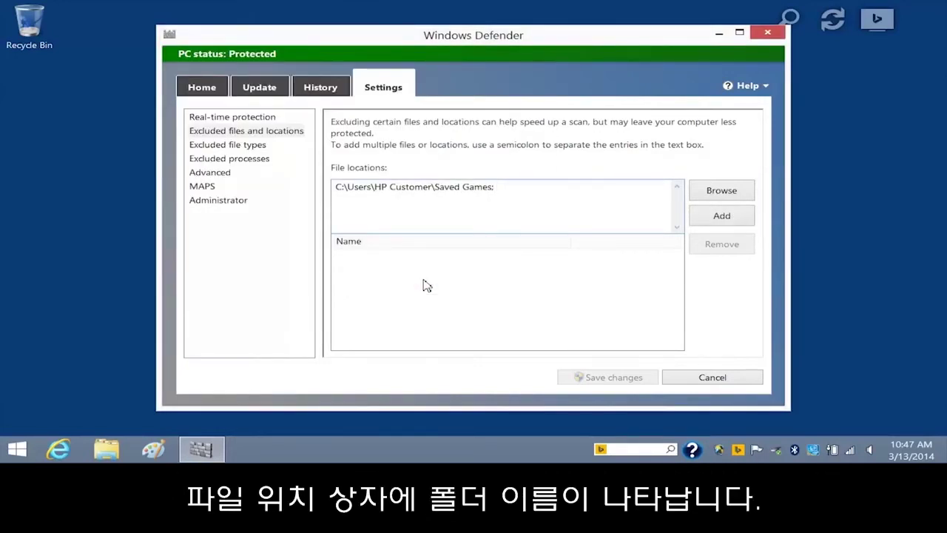
click(722, 222)
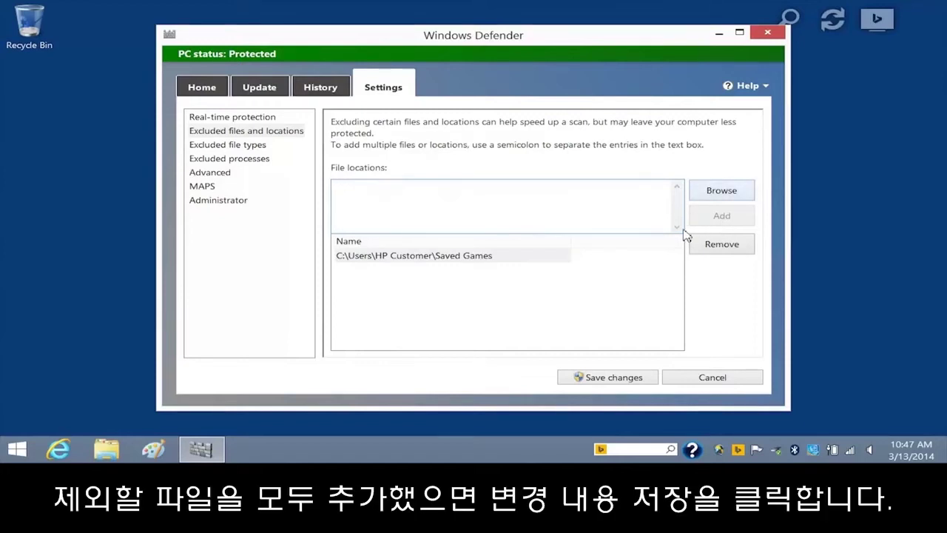
click(612, 379)
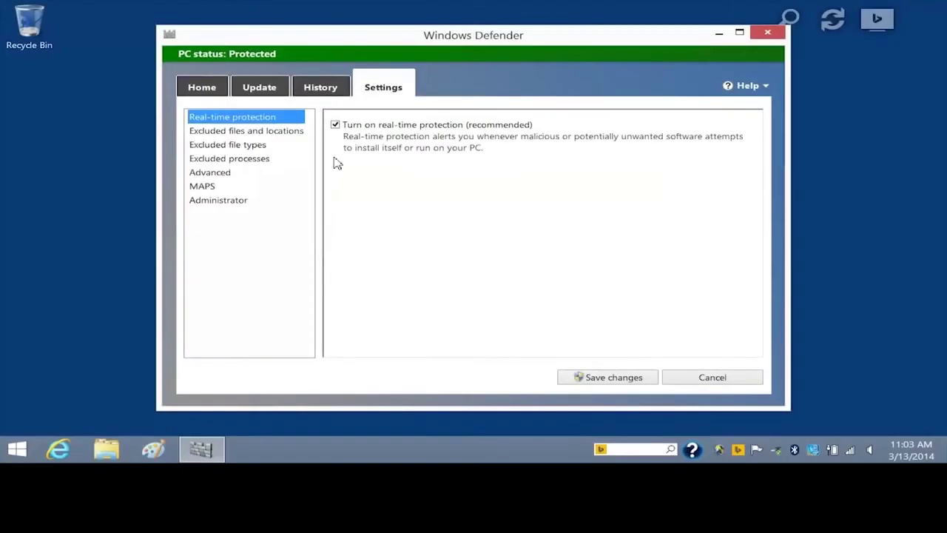
- Add the mov extension to the file types excluded from scans and save the changes
click(289, 152)
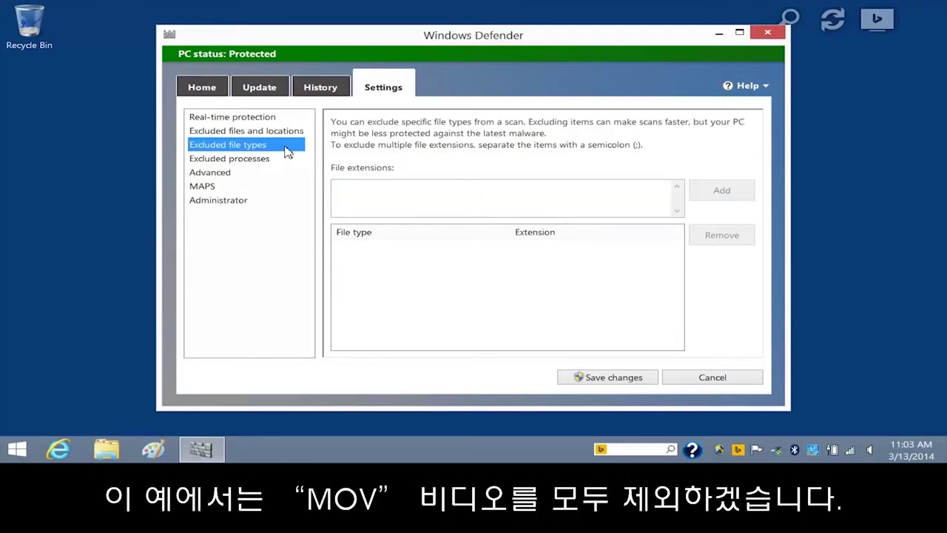
click(412, 190)
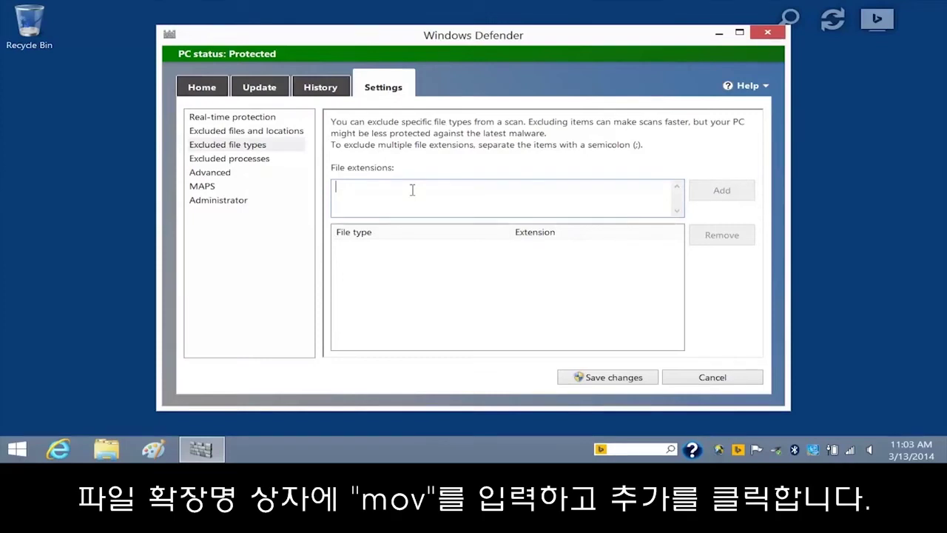
text(mov)
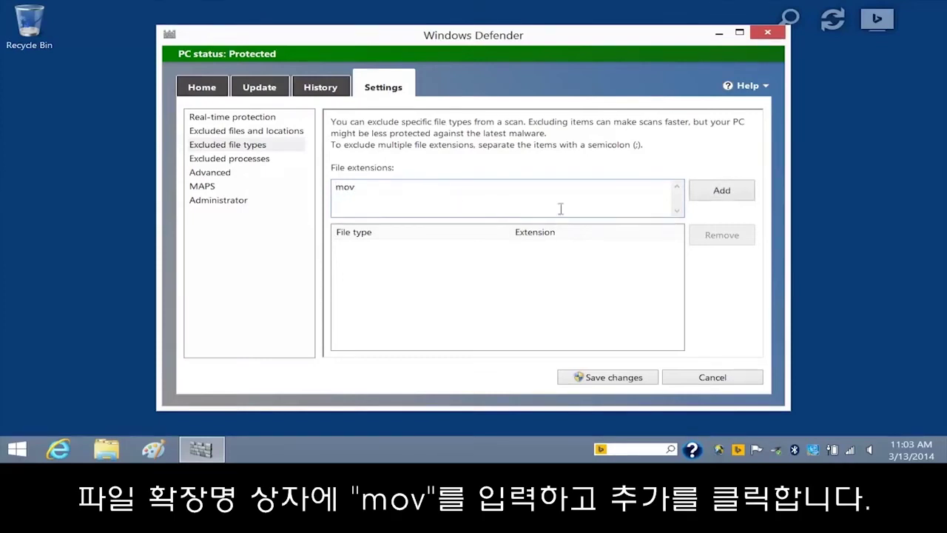
click(719, 196)
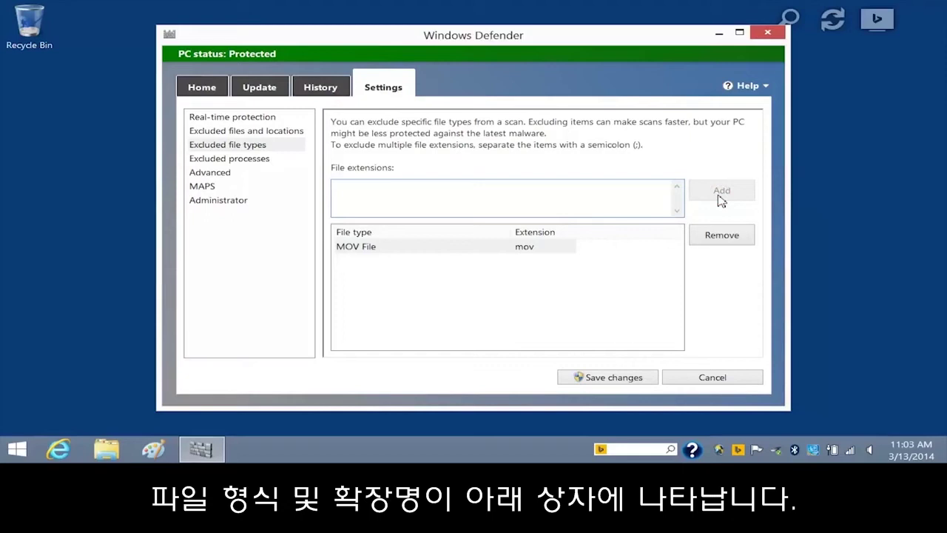
click(560, 252)
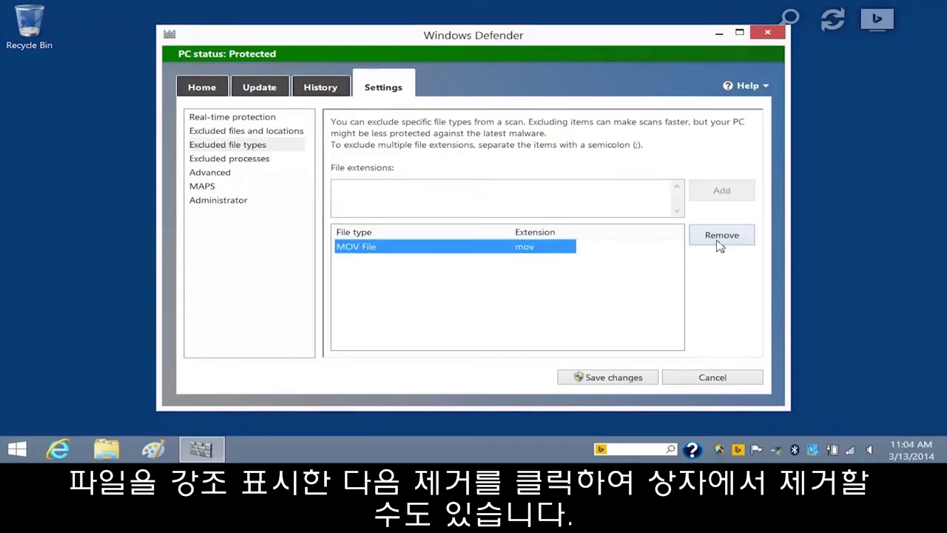
click(614, 386)
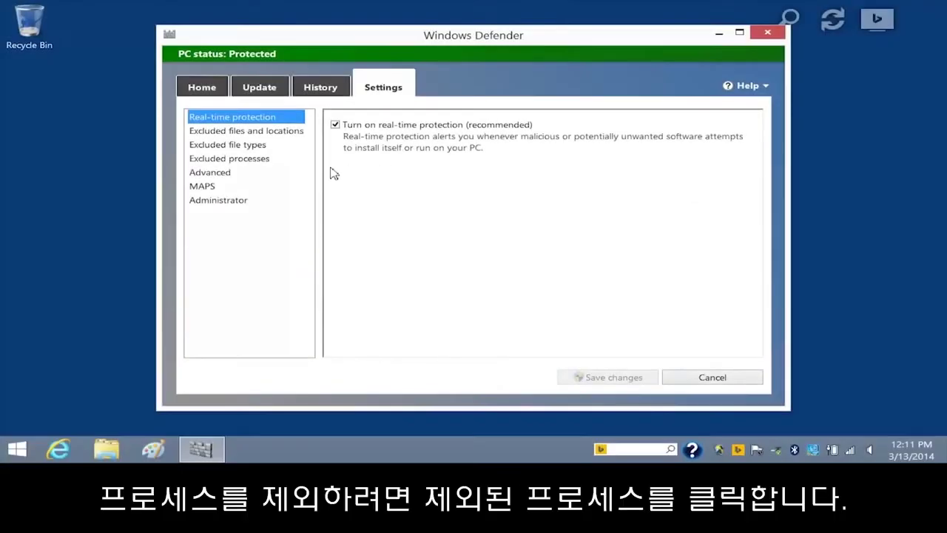
- Add WinMail.exe to the processes excluded from scans and save the changes
click(284, 159)
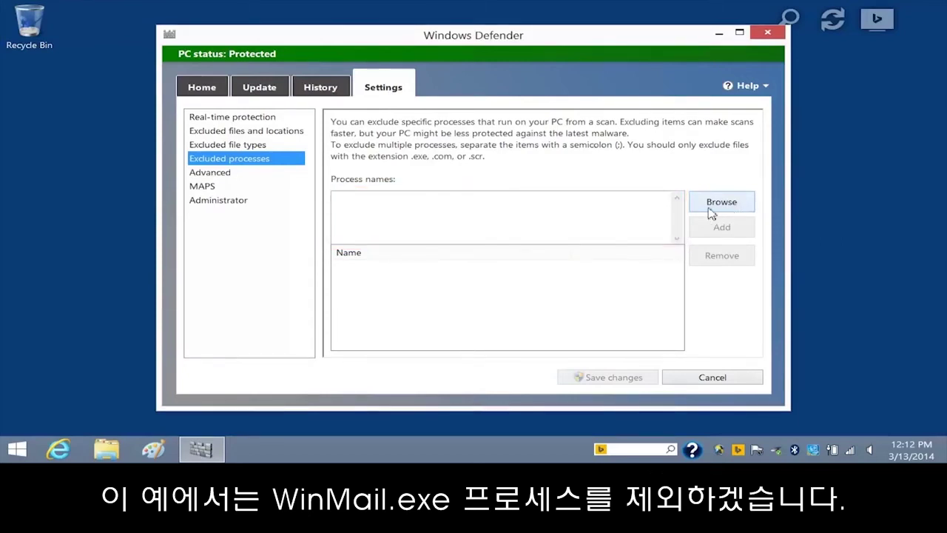
click(654, 211)
text(WinMail.exe)
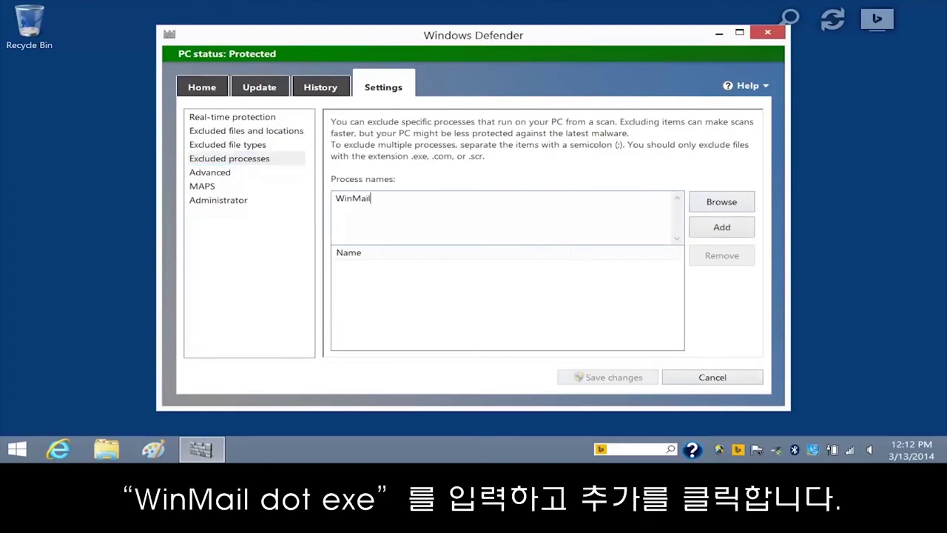
click(719, 237)
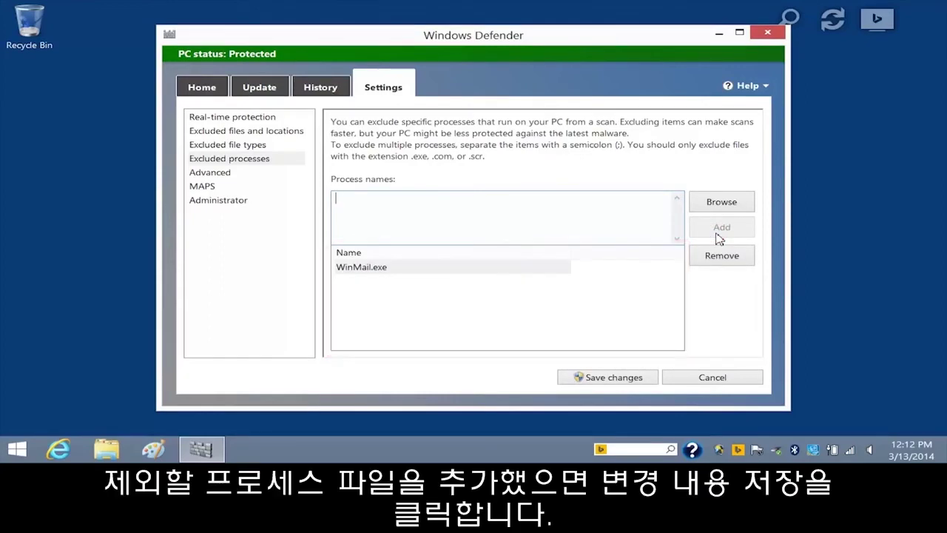
click(606, 385)
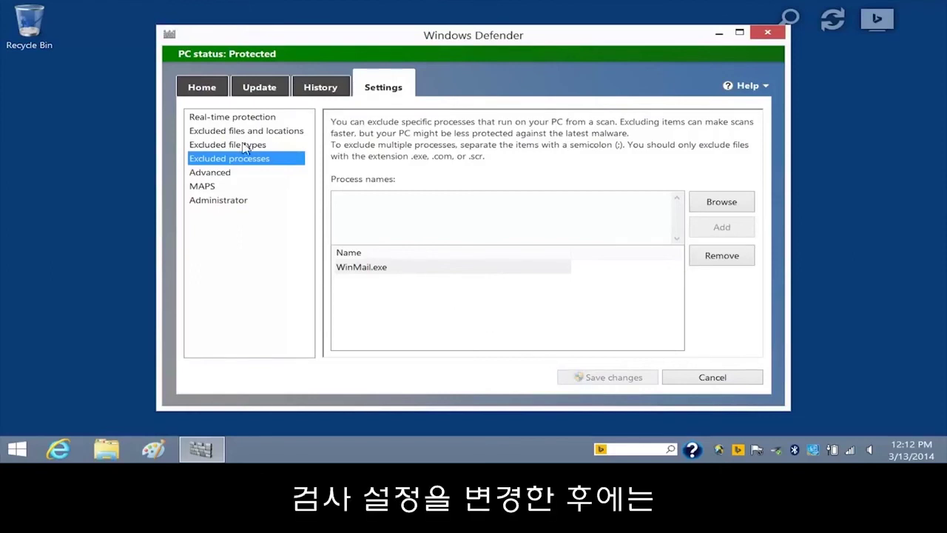
- Show the details of the quarantined items in the detection history and mark the EICAR_Test_File entry from 11:55 AM
click(201, 87)
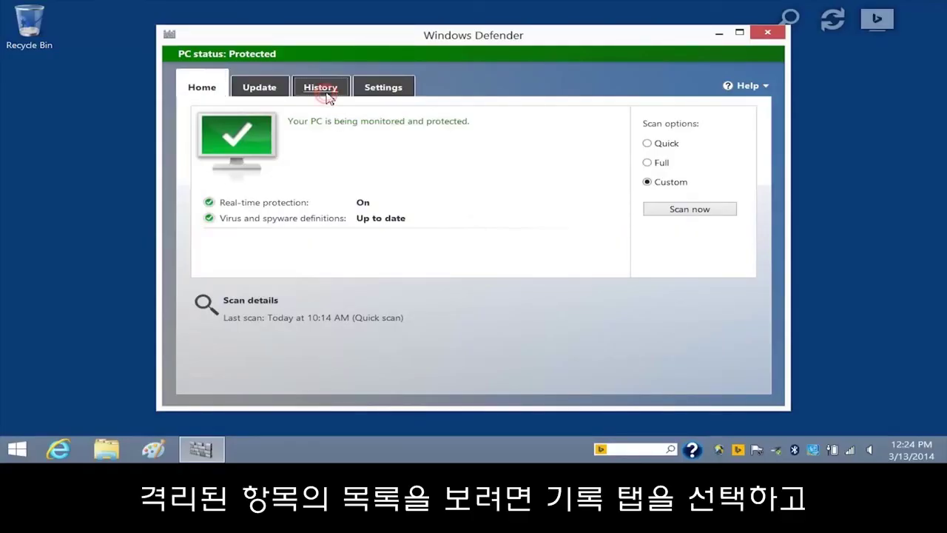
click(327, 97)
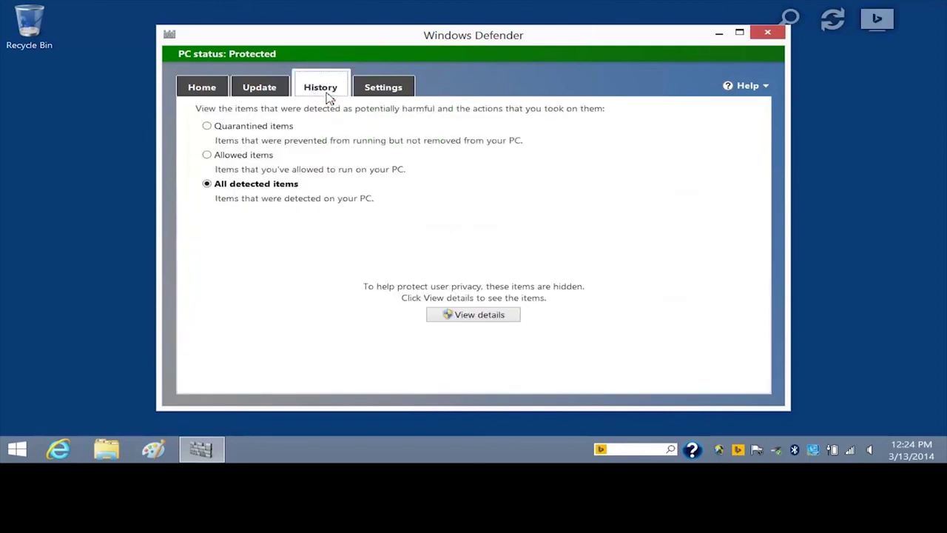
click(207, 126)
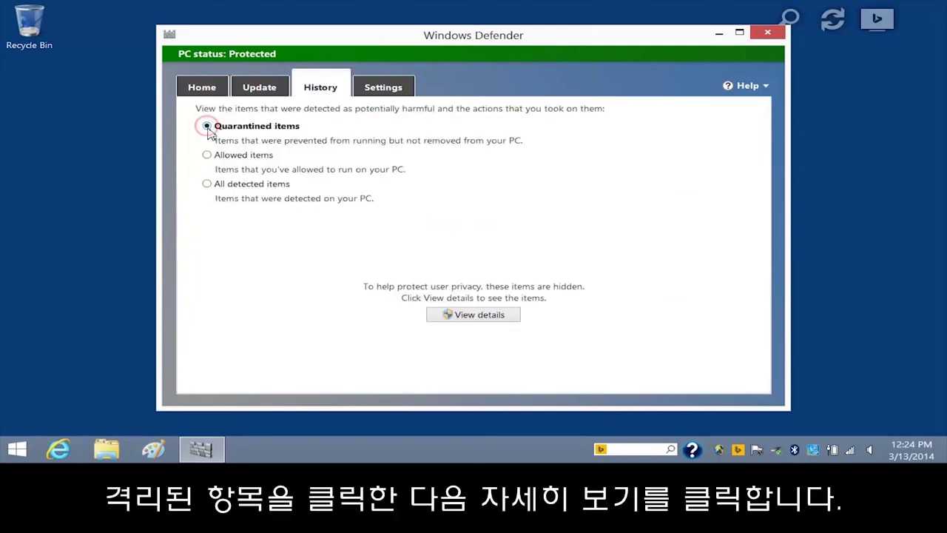
click(474, 317)
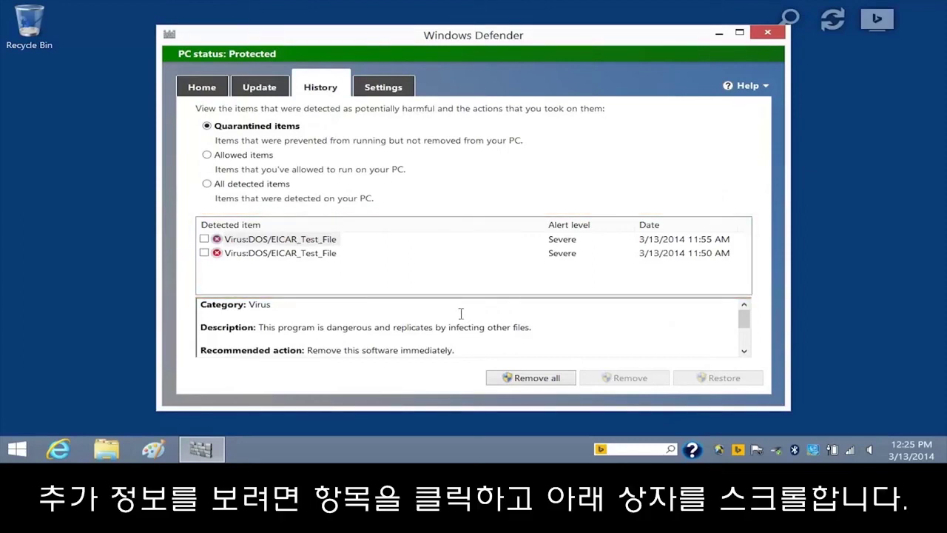
click(205, 239)
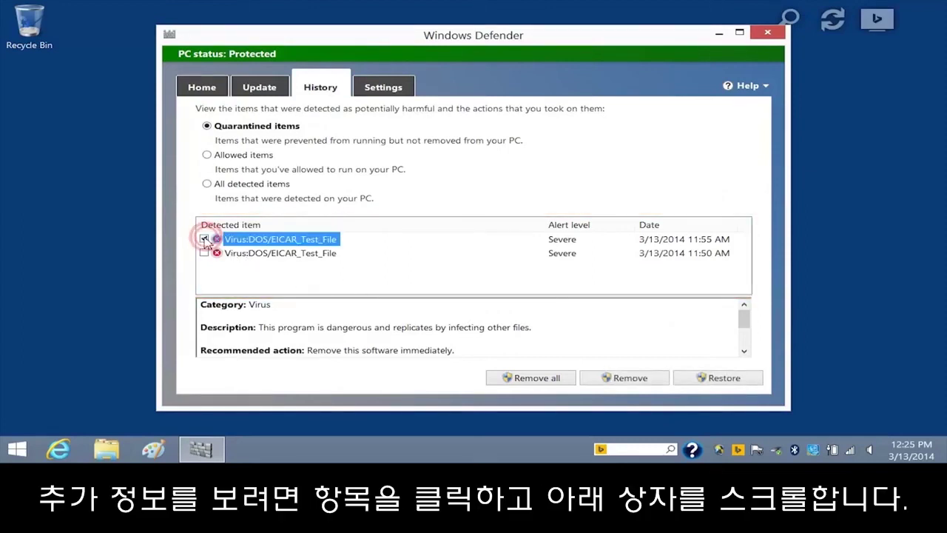